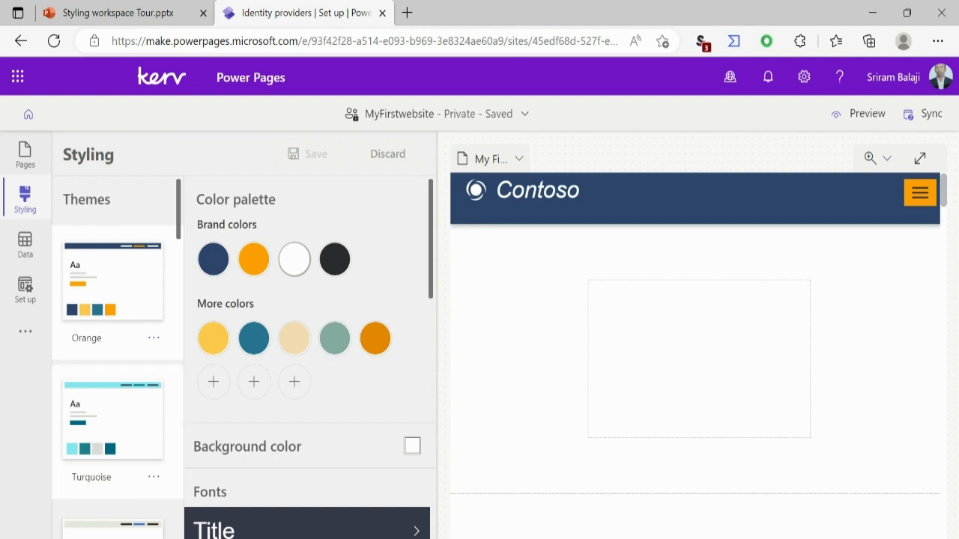
# Try the Turquoise theme on the site and switch back to the Orange theme.
pyautogui.click(113, 421)
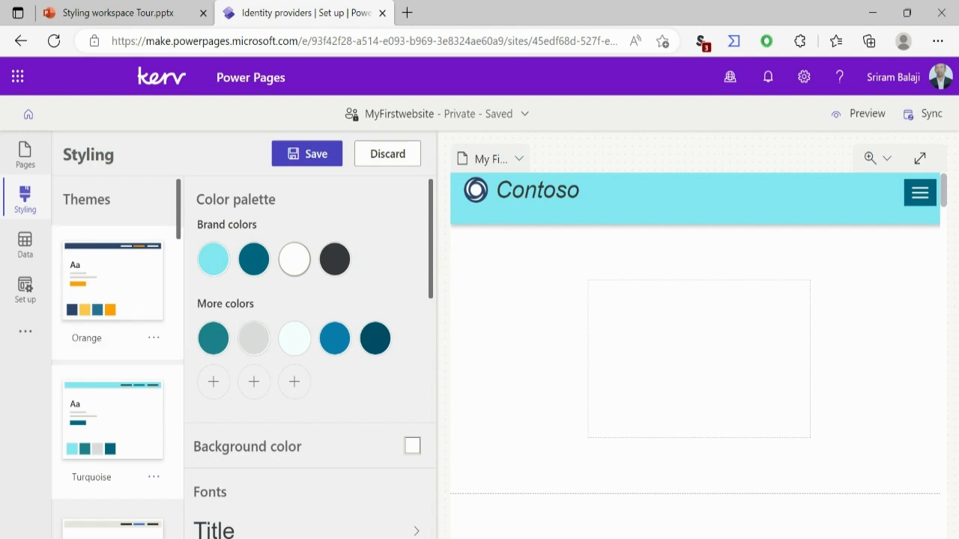
pyautogui.click(113, 282)
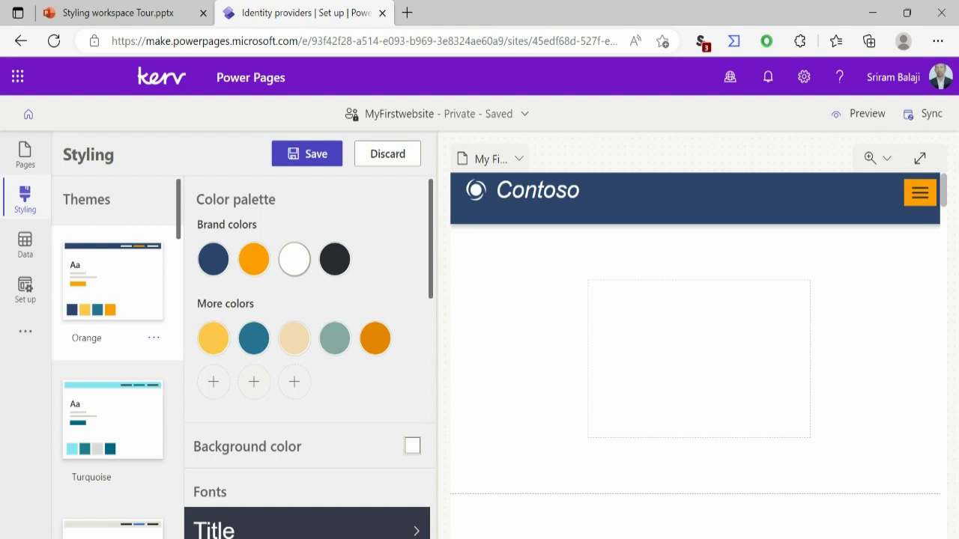
# Add a custom dark red (hex a81d1d) to the Orange theme's additional palette colors.
pyautogui.click(213, 383)
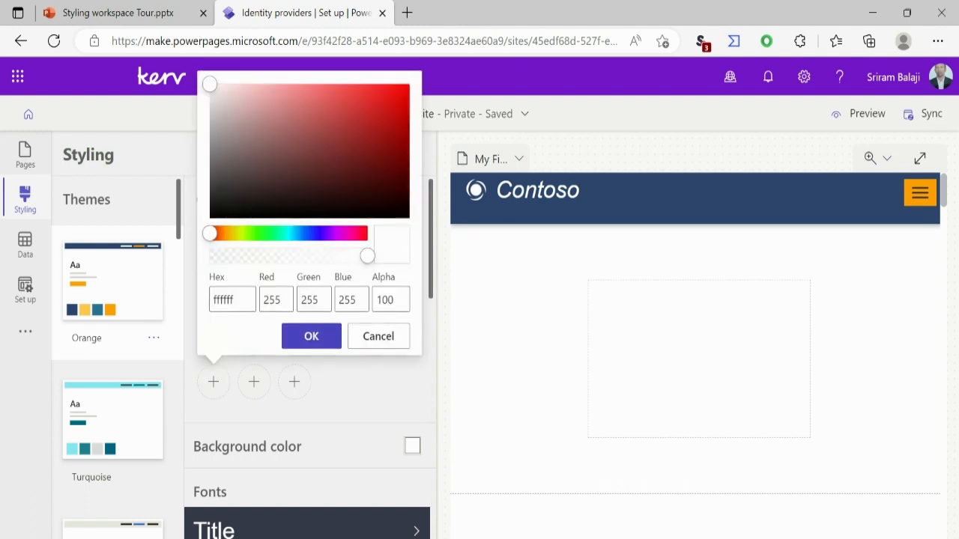
pyautogui.click(376, 129)
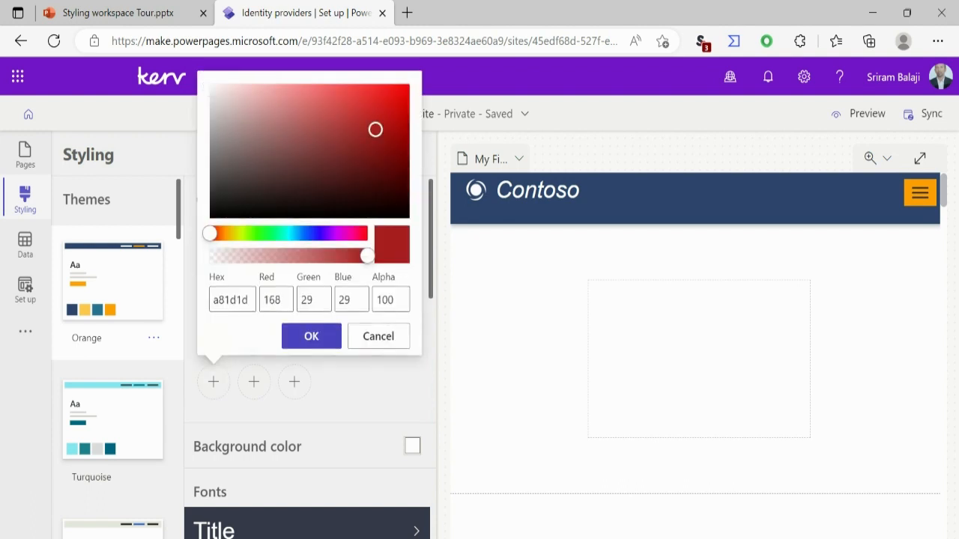
pyautogui.click(311, 337)
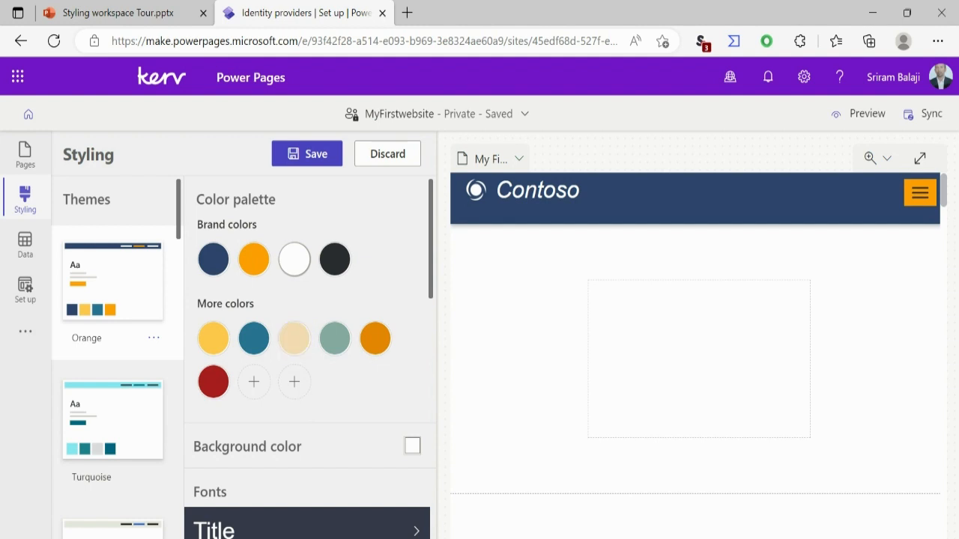
# Set the site's background color to the orange brand color.
pyautogui.scroll(-1, 307, 358)
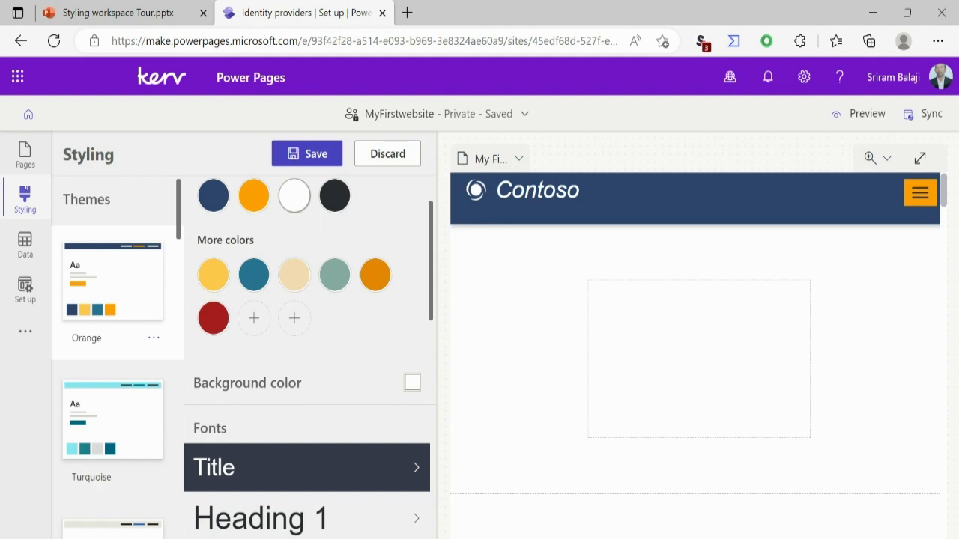
pyautogui.scroll(1, 307, 358)
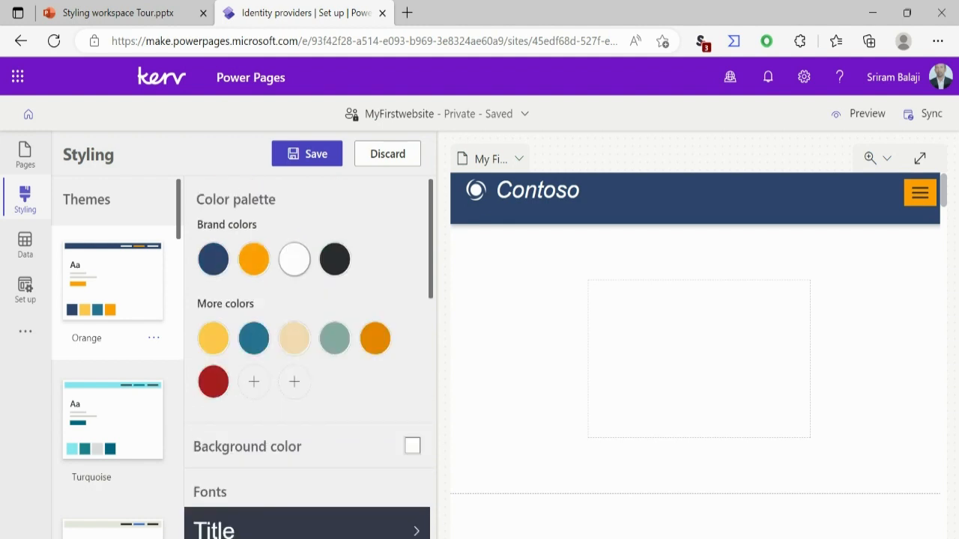
pyautogui.scroll(-2, 307, 358)
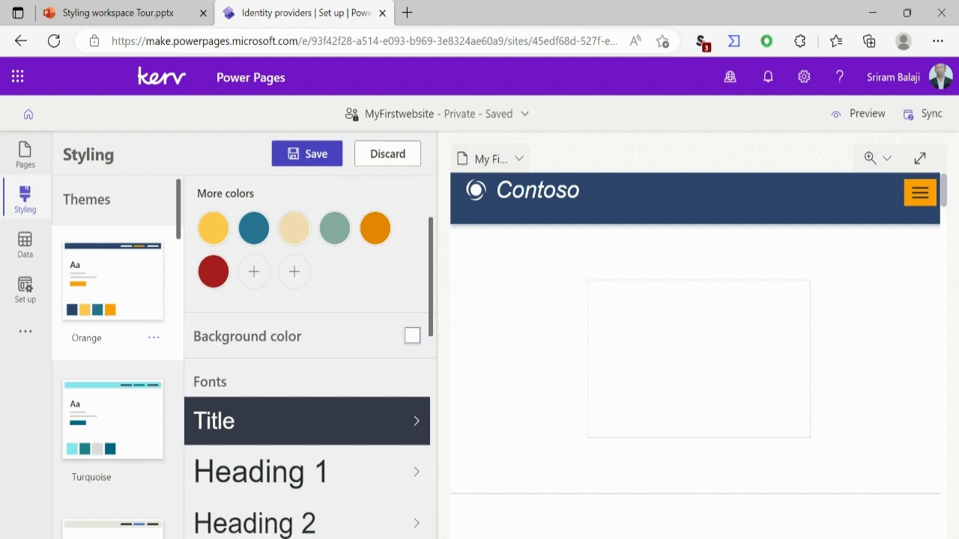
pyautogui.click(412, 335)
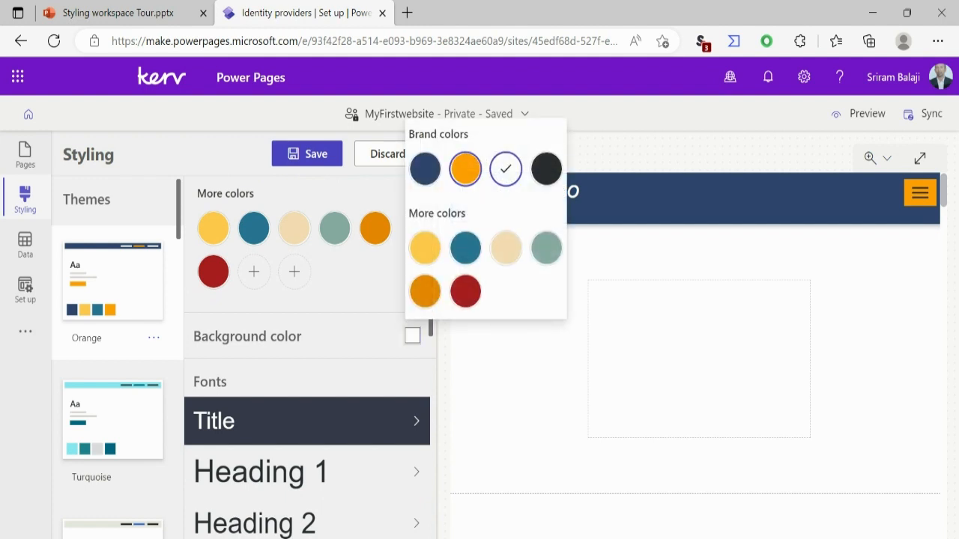
pyautogui.click(465, 168)
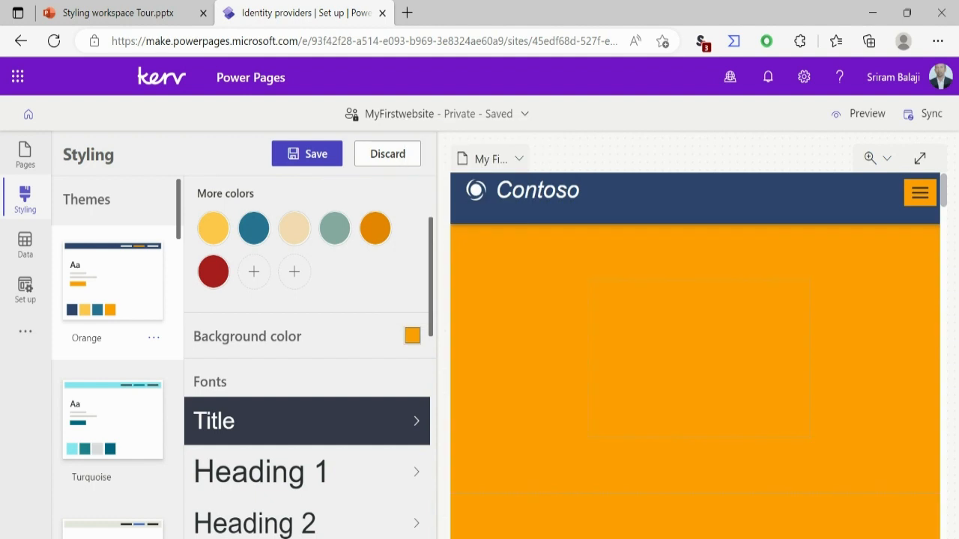
# Set the Heading 1 font to Verdana at size 68.
pyautogui.scroll(-2, 307, 360)
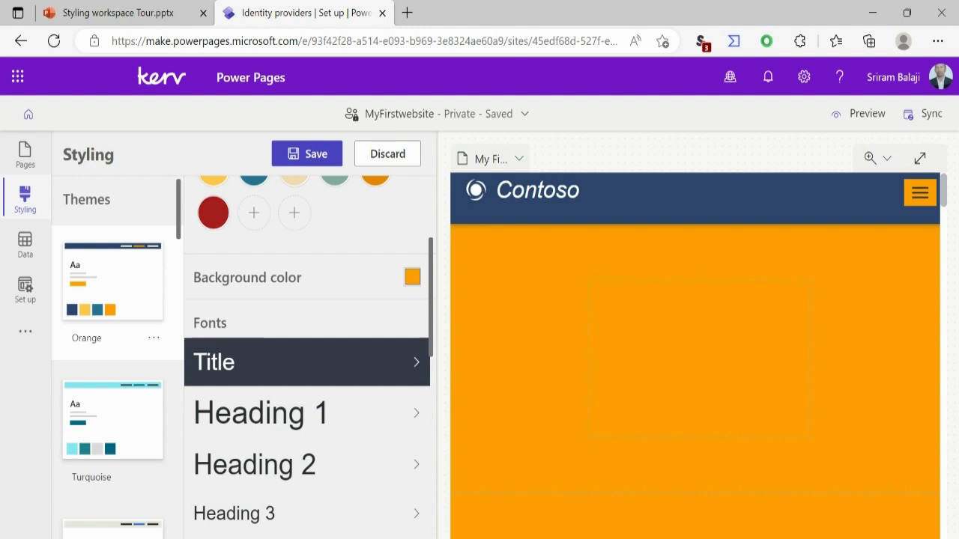
pyautogui.click(417, 413)
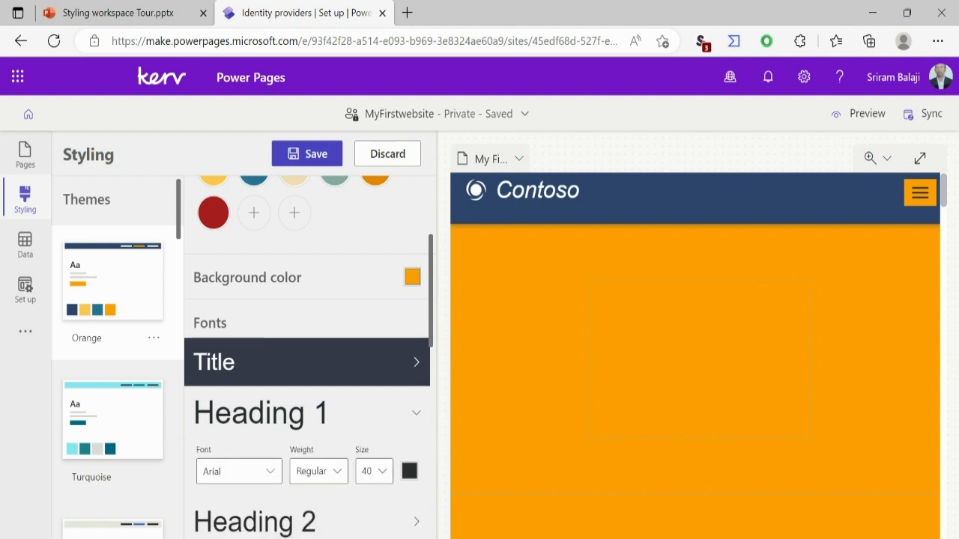
pyautogui.scroll(-5, 307, 404)
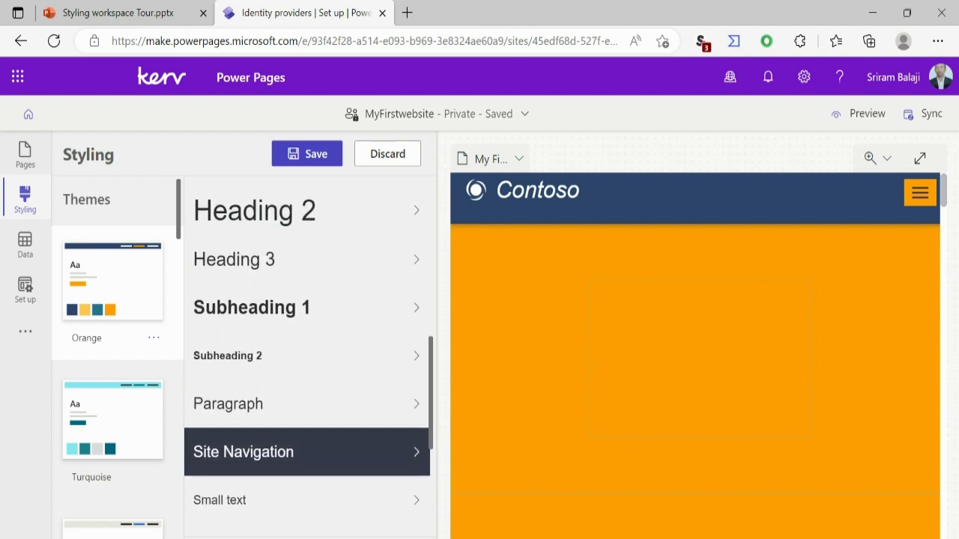
pyautogui.scroll(-1, 308, 420)
pyautogui.scroll(4, 307, 352)
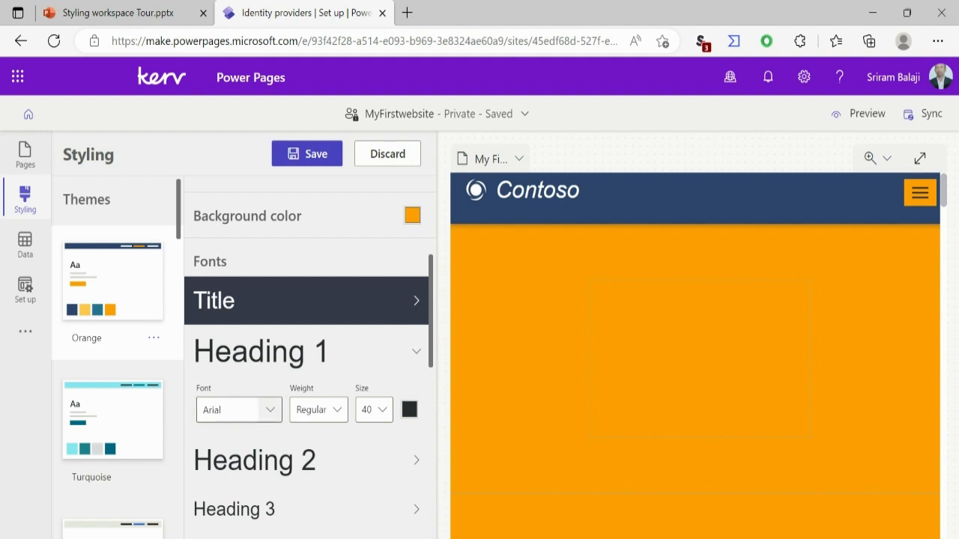
pyautogui.click(232, 410)
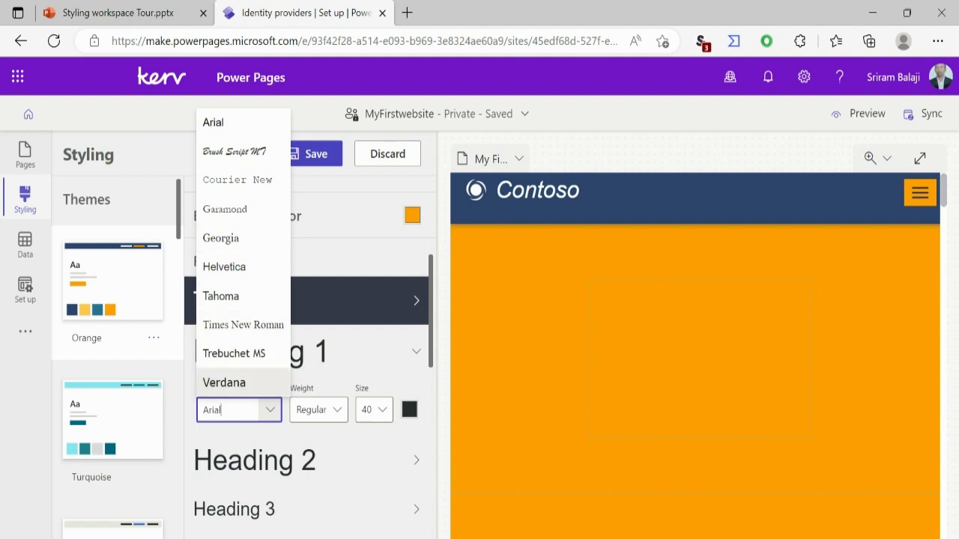
pyautogui.click(224, 383)
pyautogui.click(381, 411)
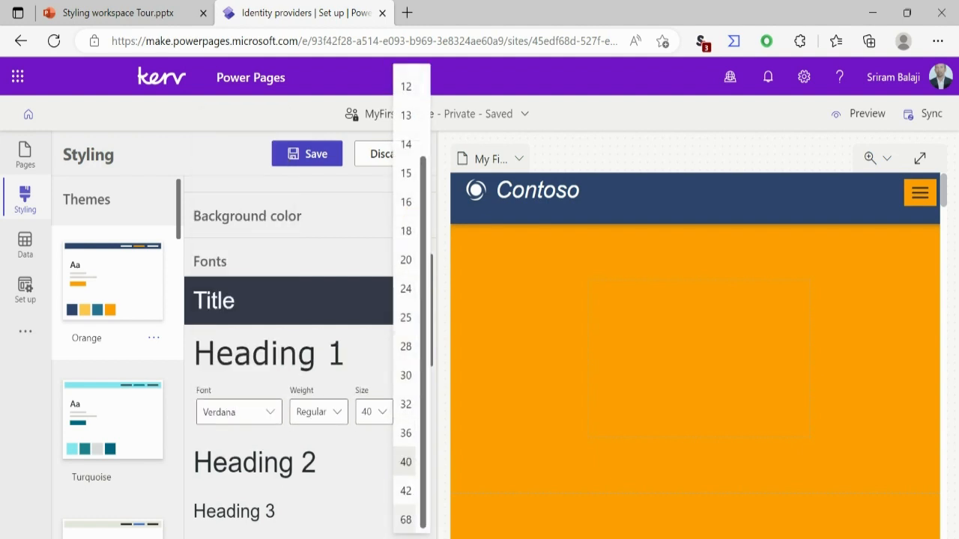
pyautogui.click(406, 519)
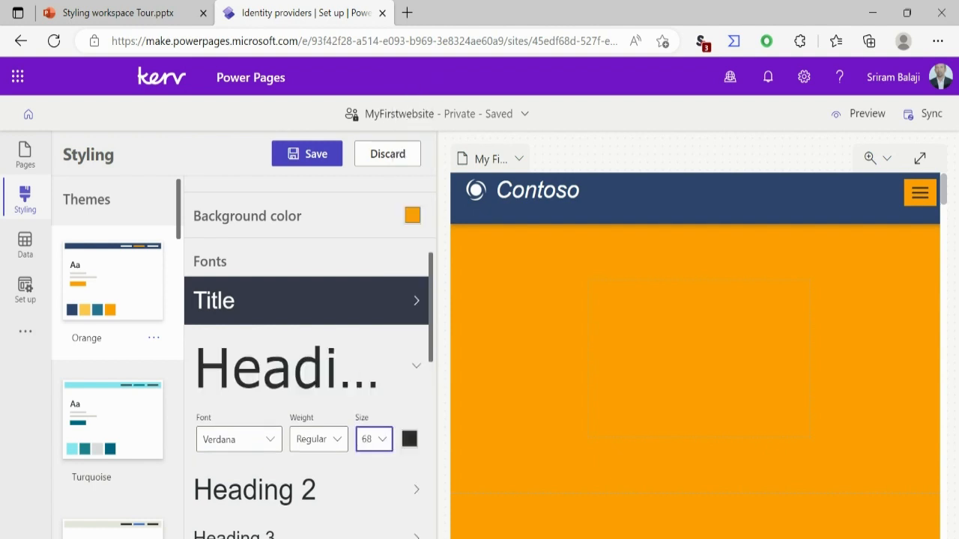
pyautogui.click(409, 439)
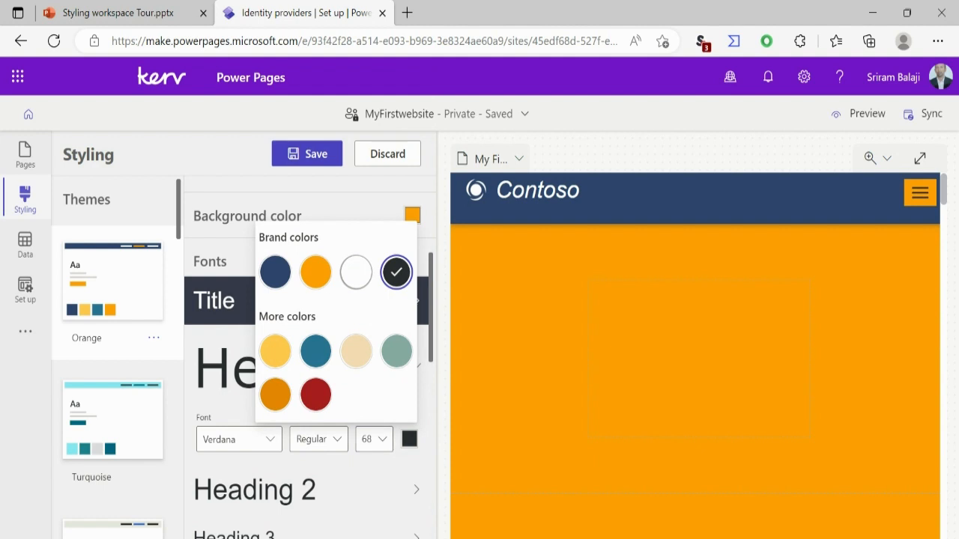
pyautogui.press('Escape')
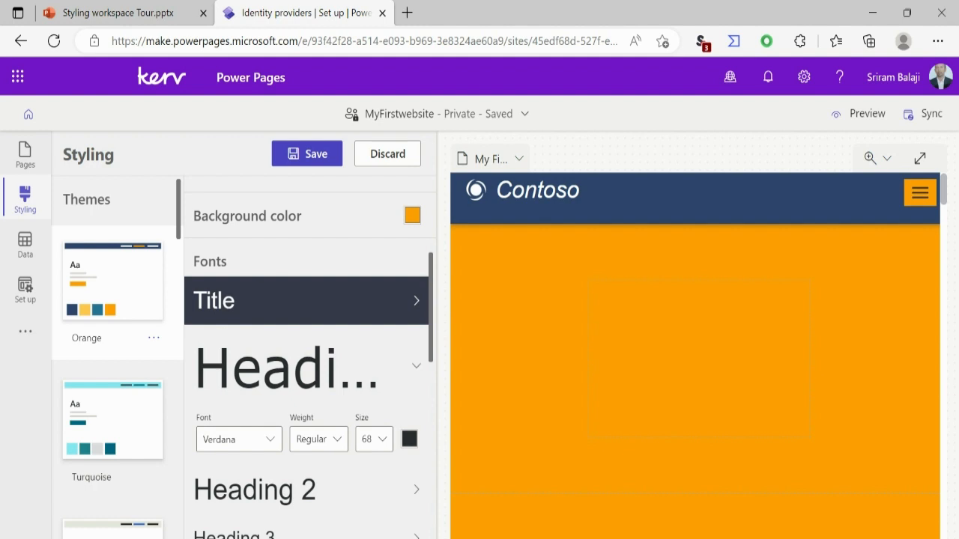
# Style the Primary button with the Brush Script MT font and the yellow color from the additional palette.
pyautogui.scroll(-4, 307, 360)
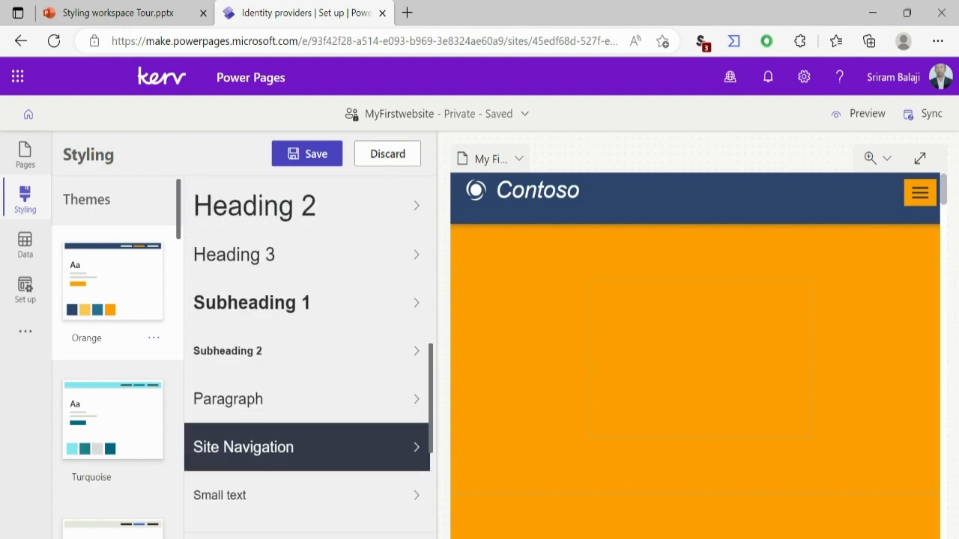
pyautogui.scroll(-3, 307, 359)
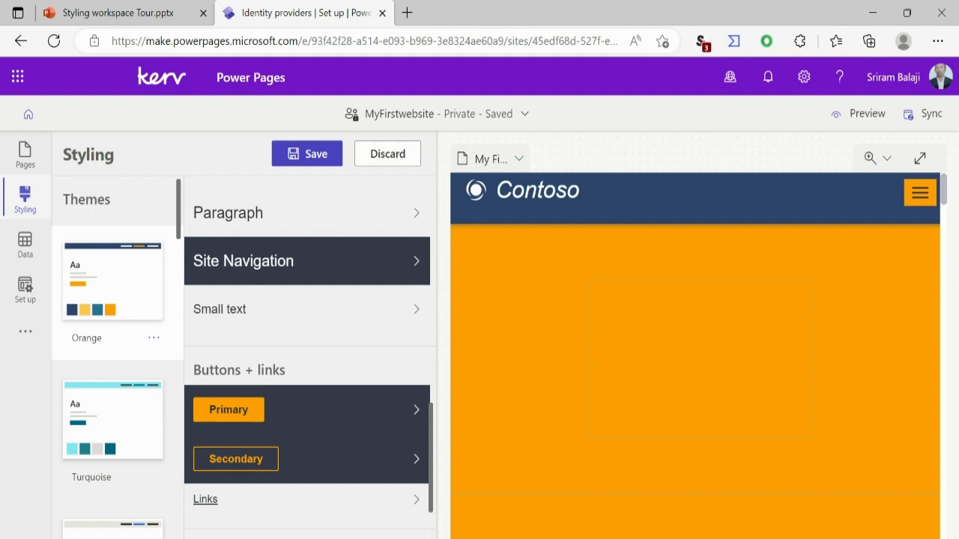
pyautogui.click(417, 410)
pyautogui.scroll(-1, 310, 427)
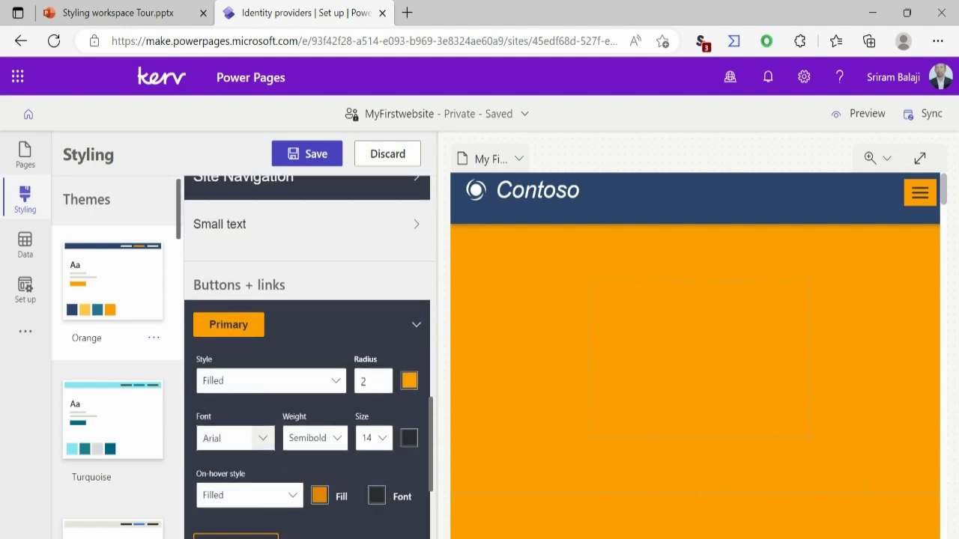
pyautogui.click(262, 438)
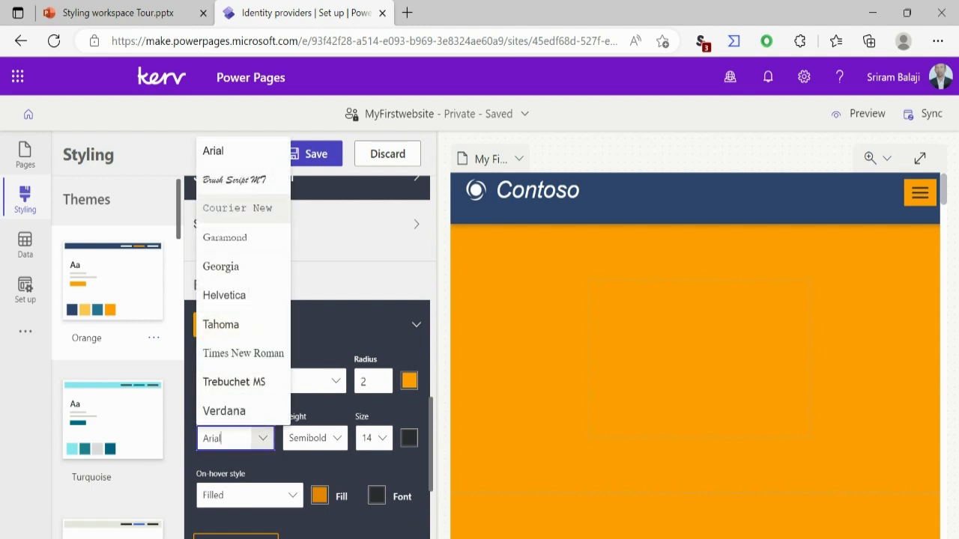
pyautogui.click(235, 180)
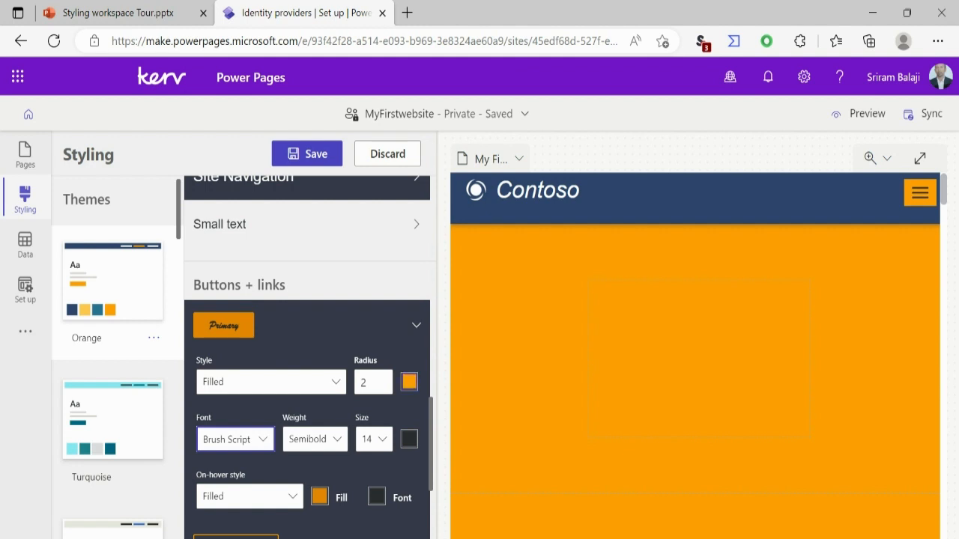
pyautogui.click(409, 382)
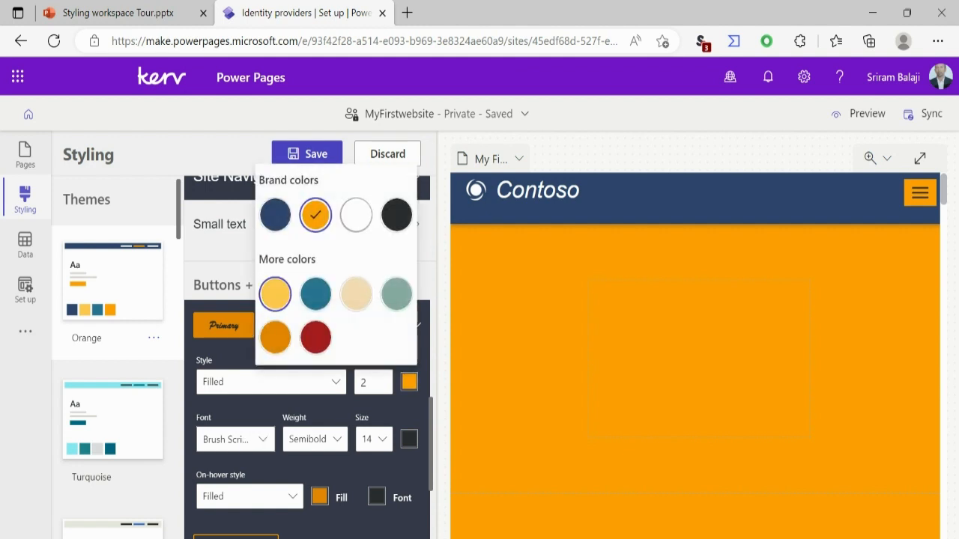
pyautogui.click(275, 293)
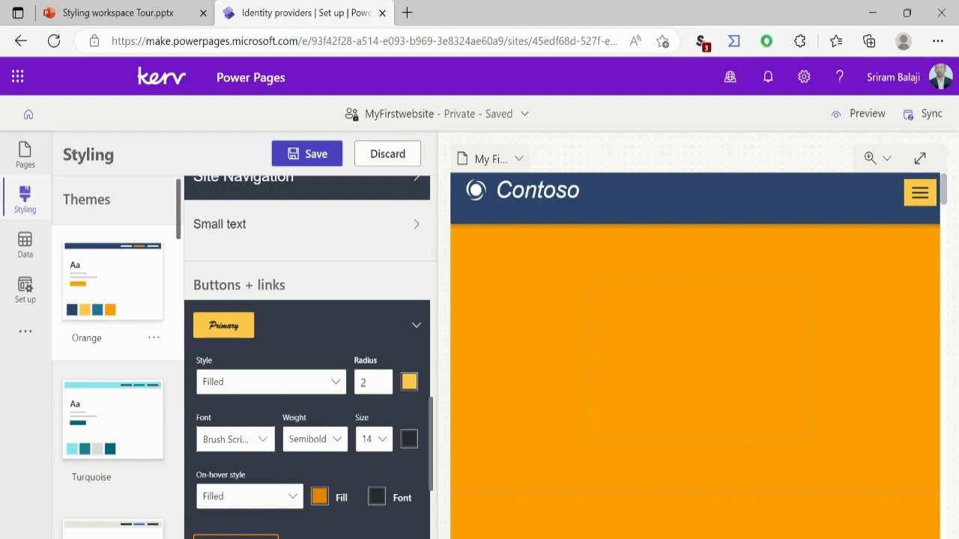
# Set the font color of links to the orange brand color.
pyautogui.scroll(5, 307, 357)
pyautogui.scroll(-6, 307, 357)
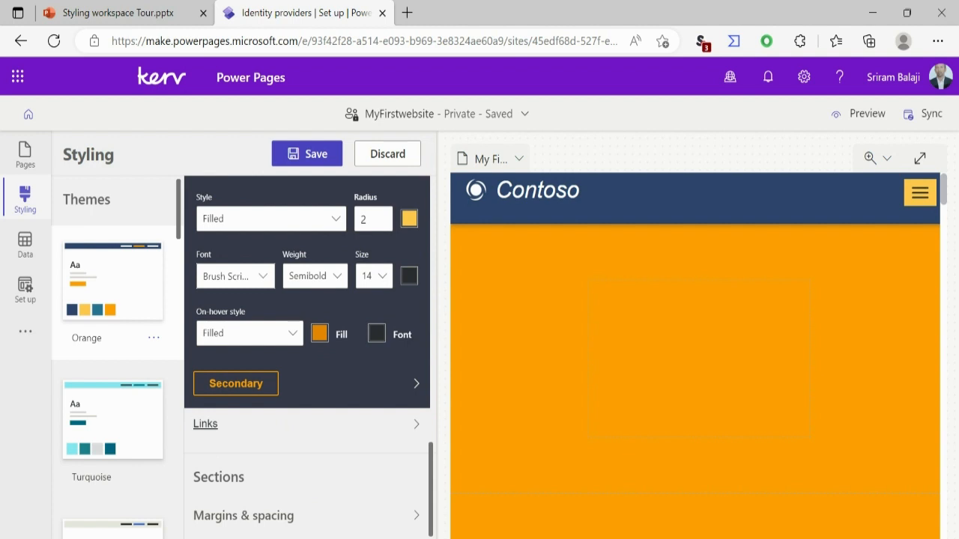
pyautogui.click(416, 424)
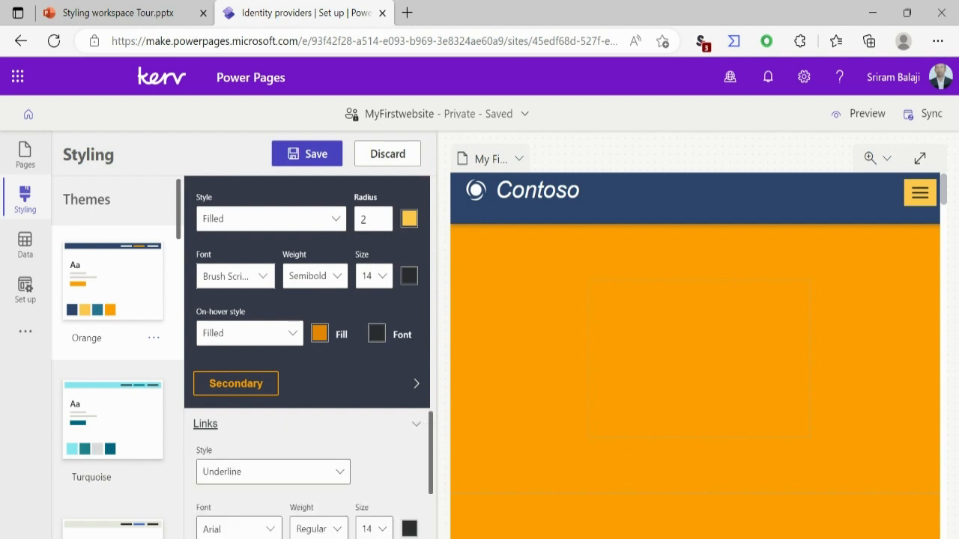
pyautogui.scroll(-2, 307, 352)
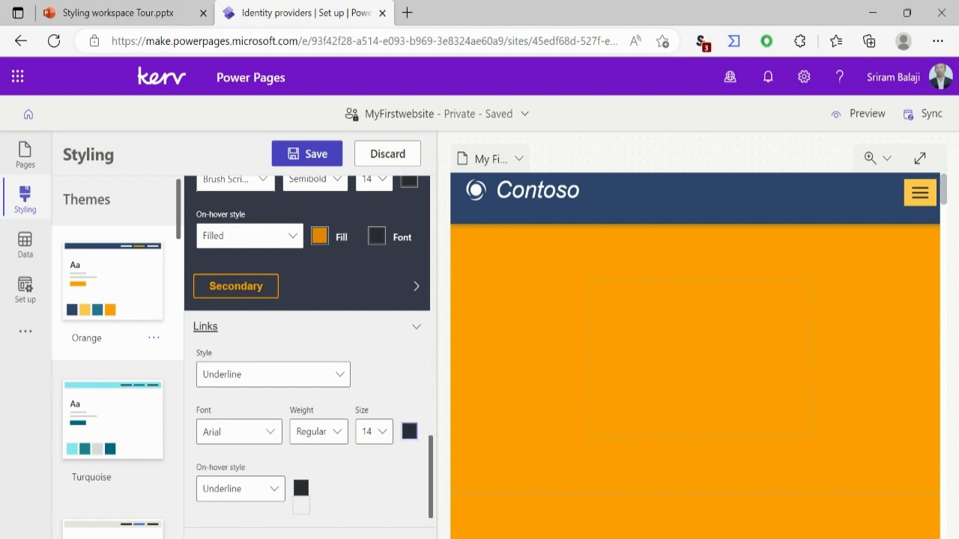
pyautogui.click(409, 431)
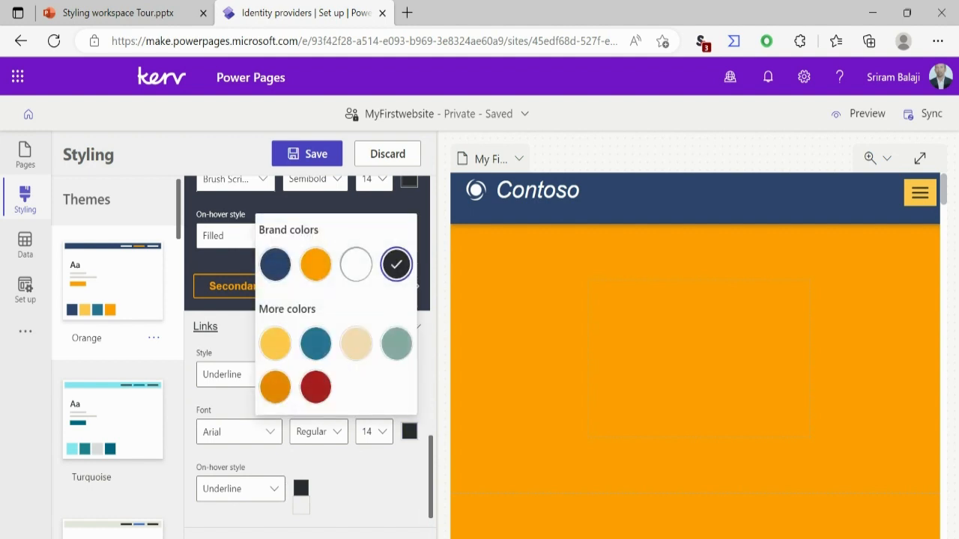
pyautogui.click(315, 264)
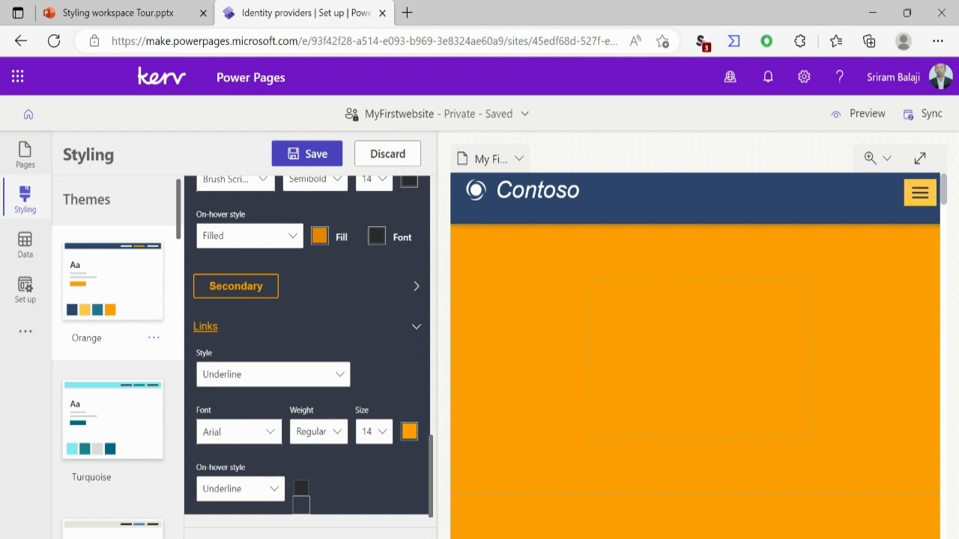
# Open the sections' margin and spacing settings at the column margin value and save the styling changes.
pyautogui.scroll(-1, 307, 344)
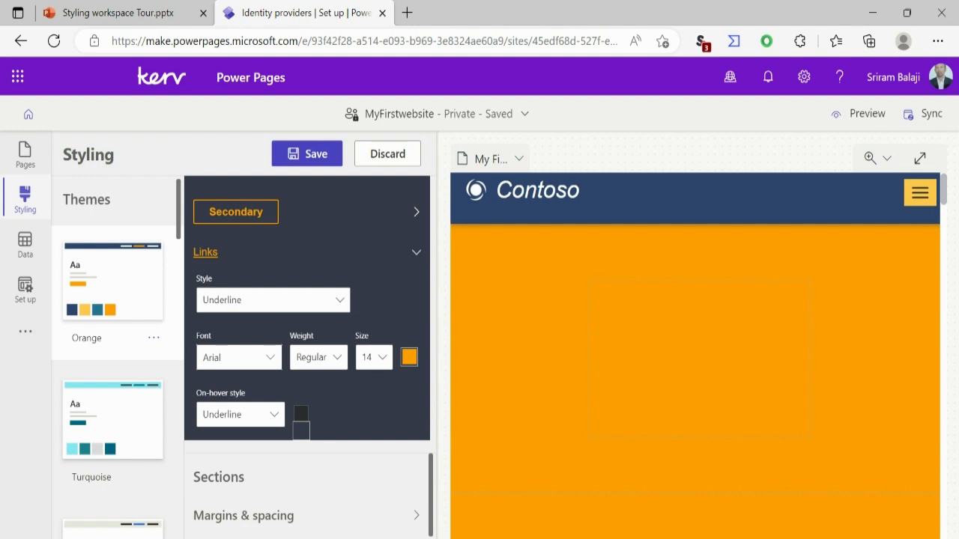
pyautogui.click(417, 516)
pyautogui.scroll(-2, 308, 360)
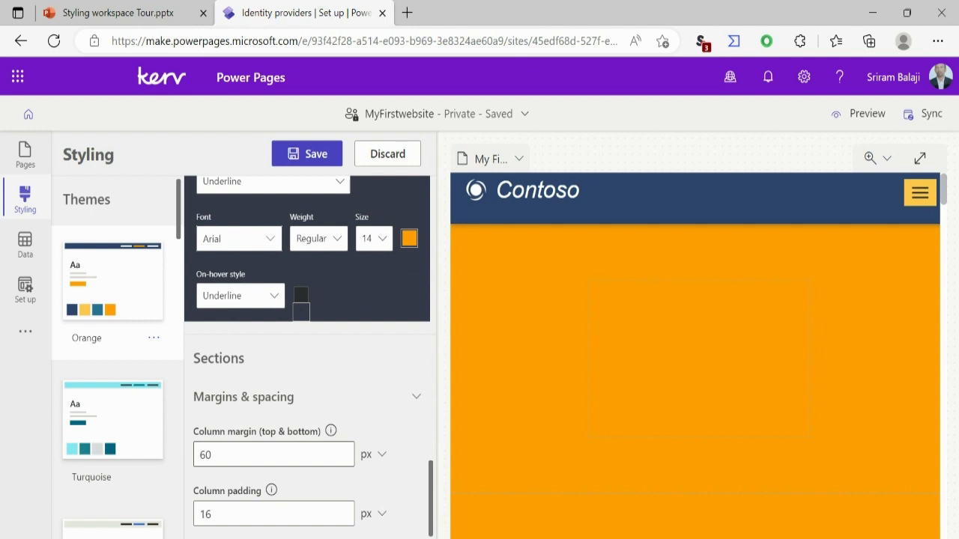
pyautogui.click(254, 454)
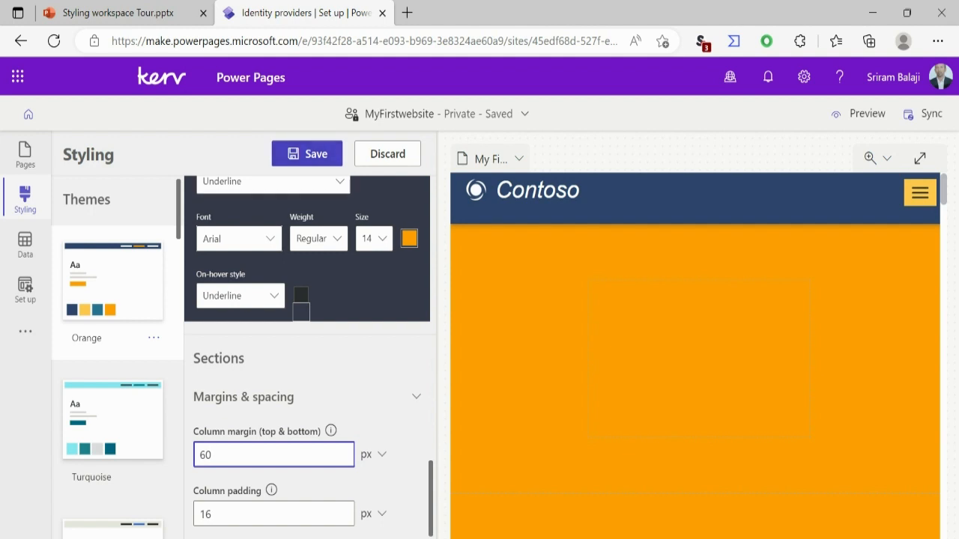
pyautogui.click(307, 154)
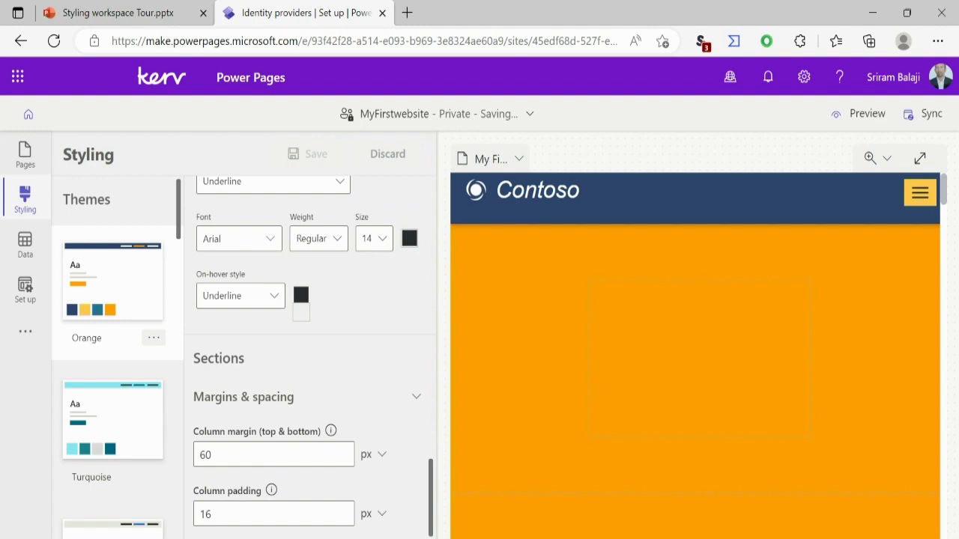
# Reset the modified Orange theme to its default state, discarding all customizations made to it.
pyautogui.click(153, 338)
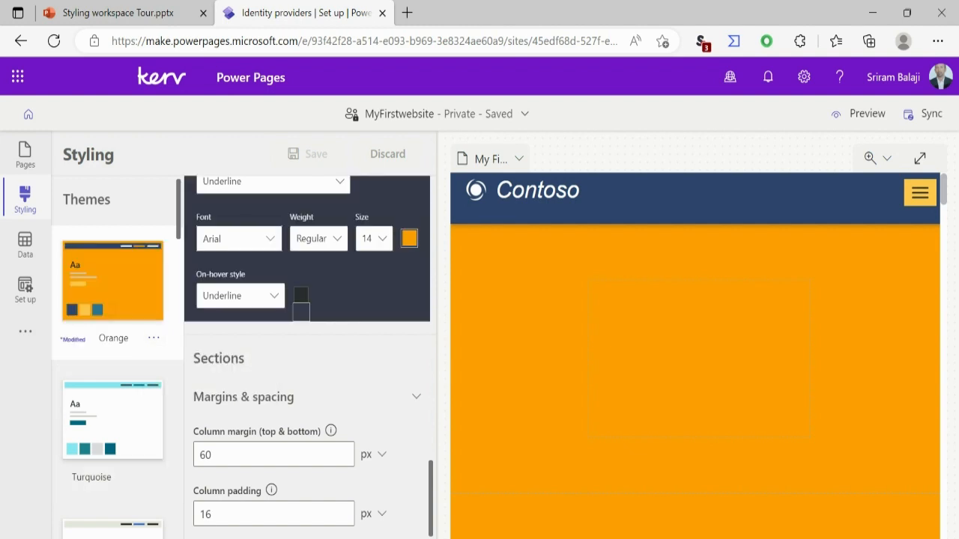
pyautogui.click(153, 338)
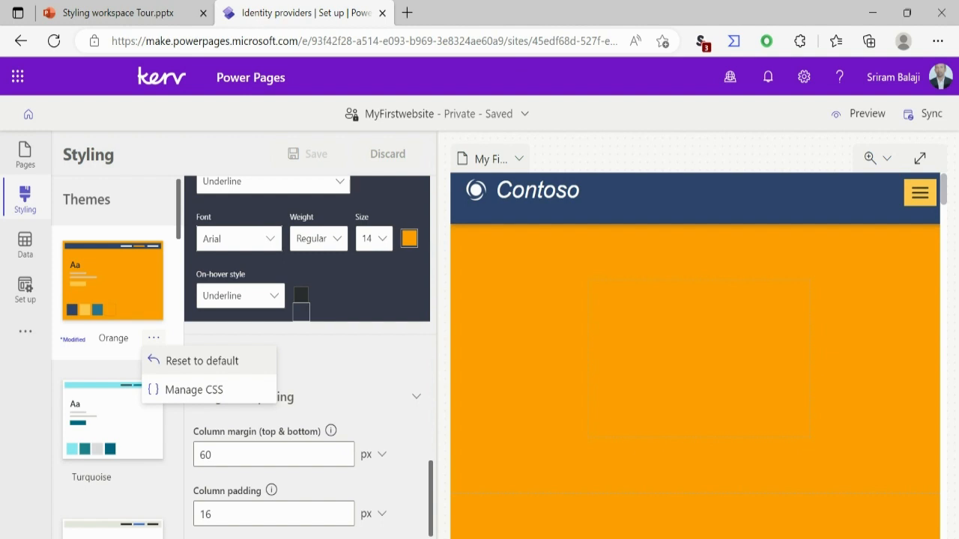
pyautogui.click(201, 361)
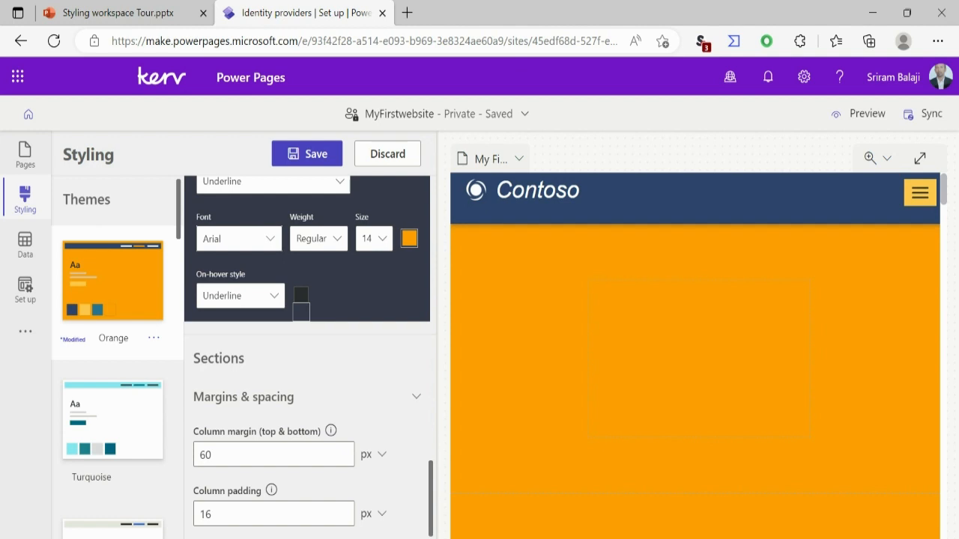
pyautogui.click(154, 338)
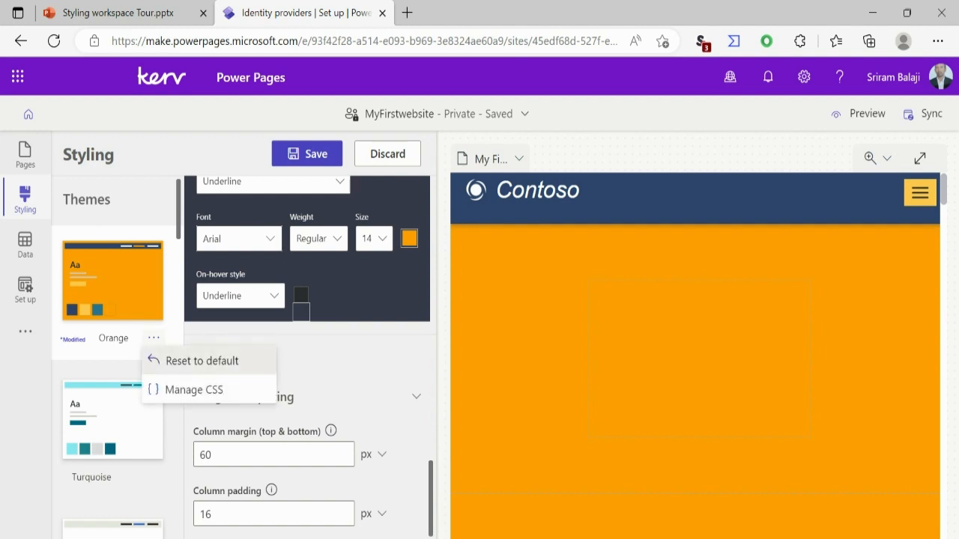
pyautogui.click(201, 361)
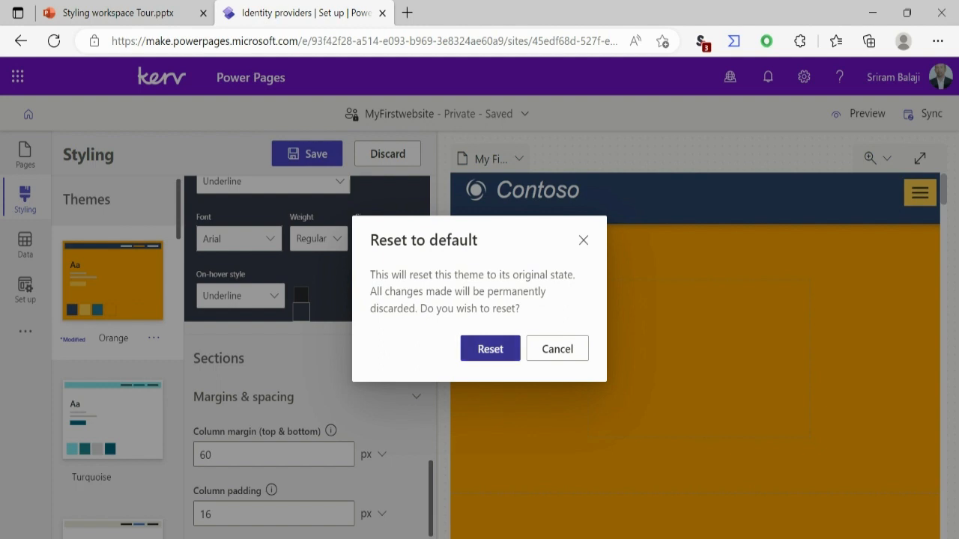
pyautogui.click(490, 349)
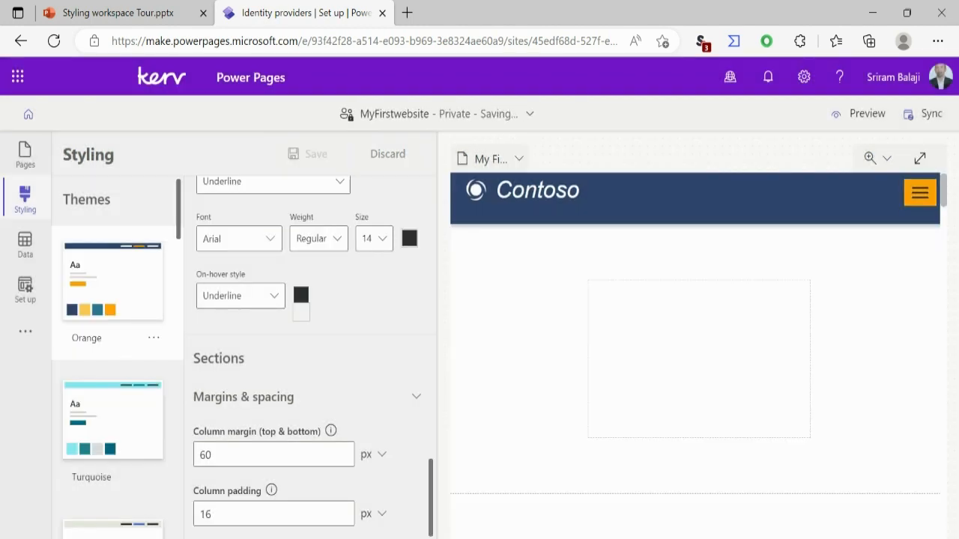